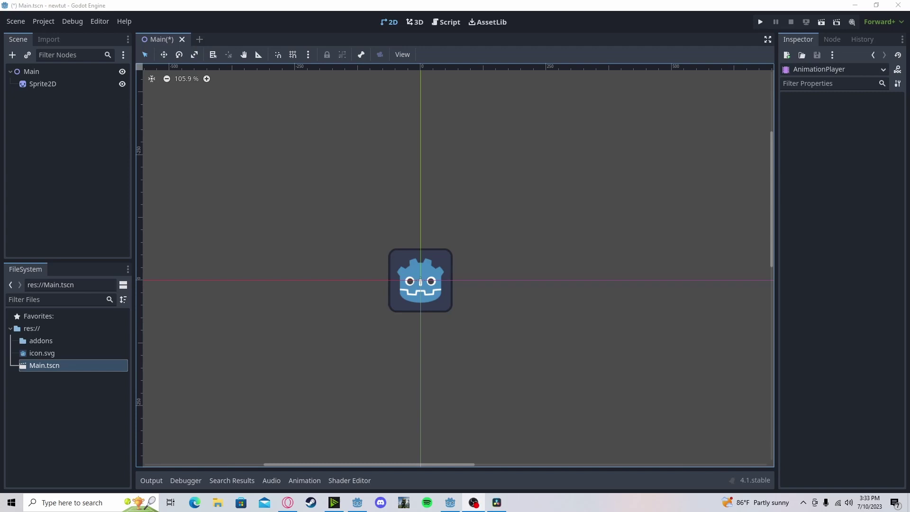
- Add an AnimationPlayer child node under Main, beside Sprite2D
{"action": "scroll", "coordinate": [480, 301], "scroll_direction": "down", "scroll_amount": 1}
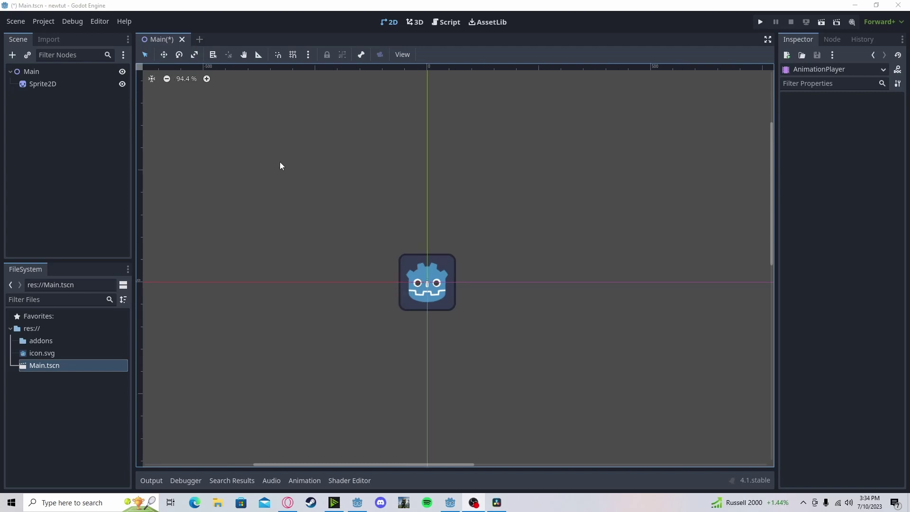
{"action": "left_click", "coordinate": [11, 55]}
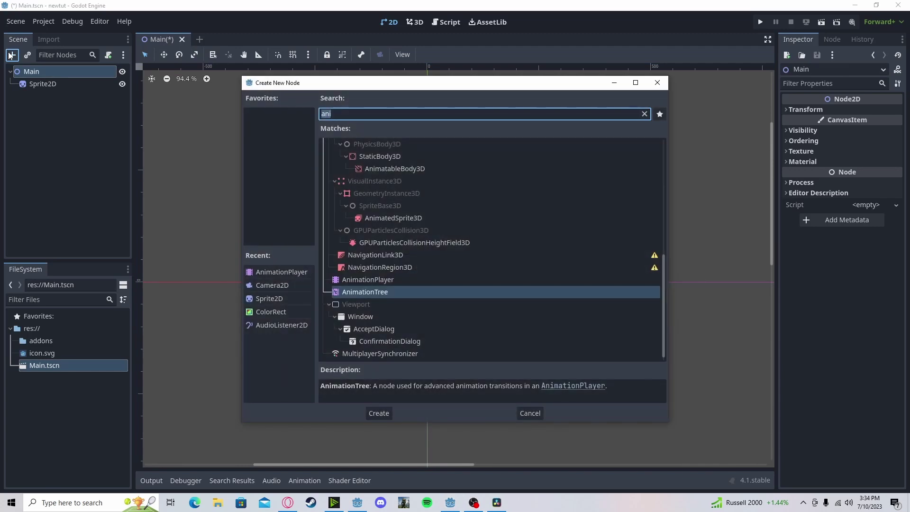
{"action": "double_click", "coordinate": [377, 280]}
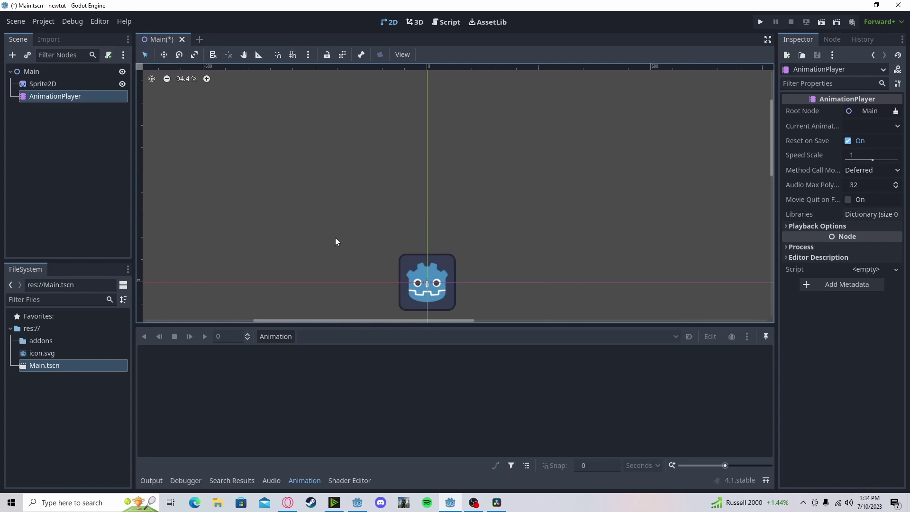
- Recentre the canvas on the sprite and create a new animation called 'tutorial'
{"action": "key", "text": "shift+f"}
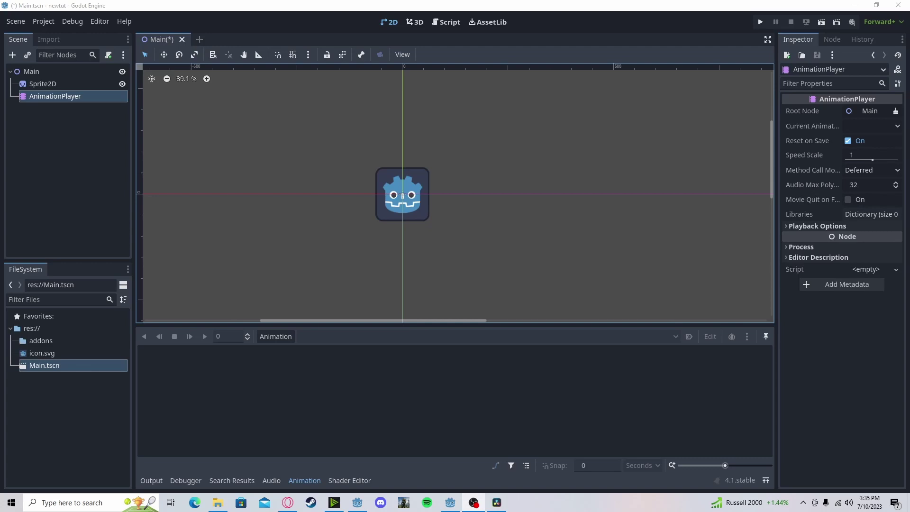
{"action": "left_click", "coordinate": [280, 337]}
{"action": "left_click", "coordinate": [277, 351]}
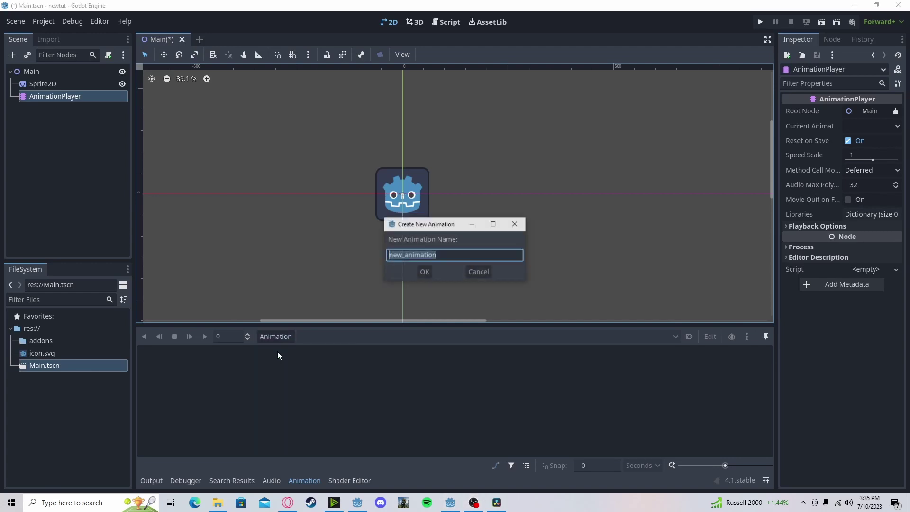
{"action": "type", "text": "tut"}
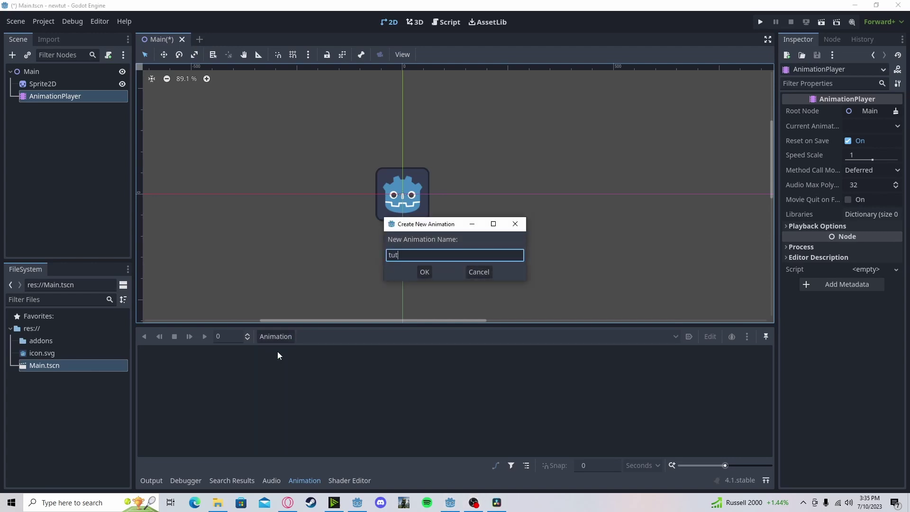
{"action": "type", "text": "orial"}
{"action": "left_click", "coordinate": [424, 269]}
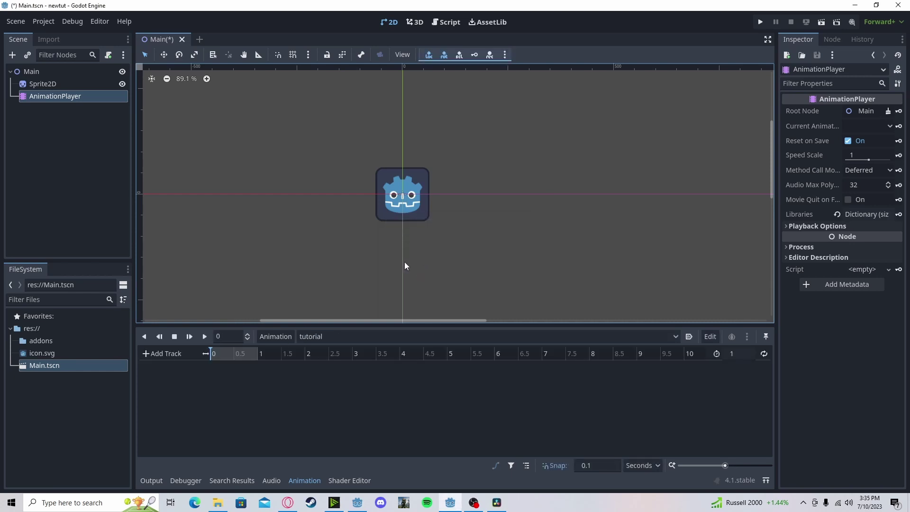
- Add a Sprite2D position property track to tutorial with a key at 0 s
{"action": "left_click", "coordinate": [176, 360]}
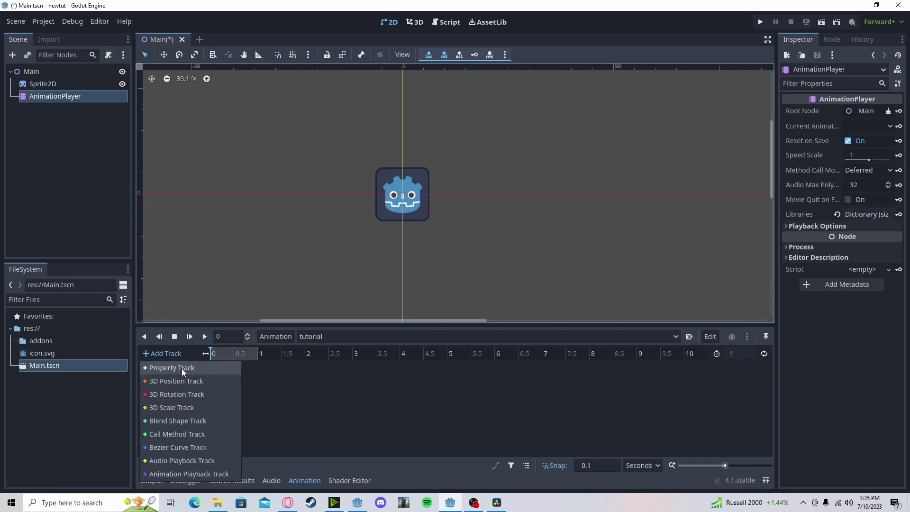
{"action": "left_click", "coordinate": [181, 368]}
{"action": "double_click", "coordinate": [422, 128]}
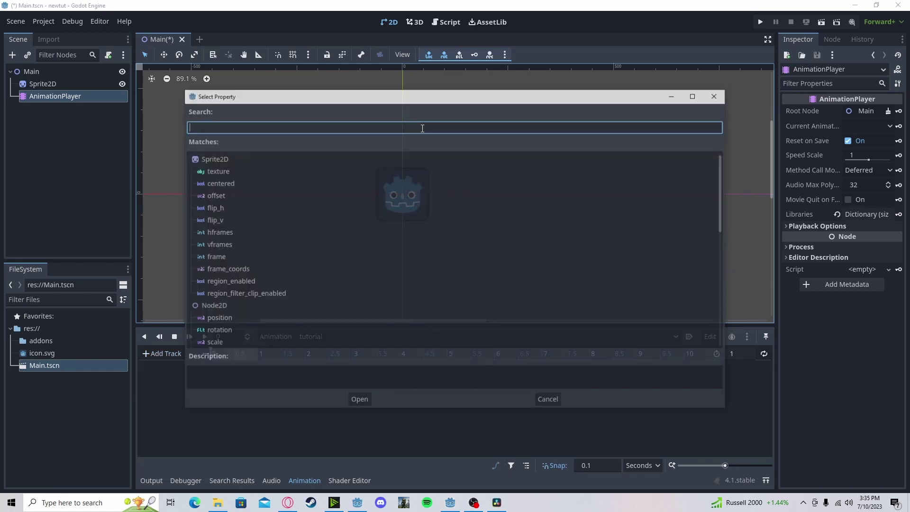
{"action": "type", "text": "pos"}
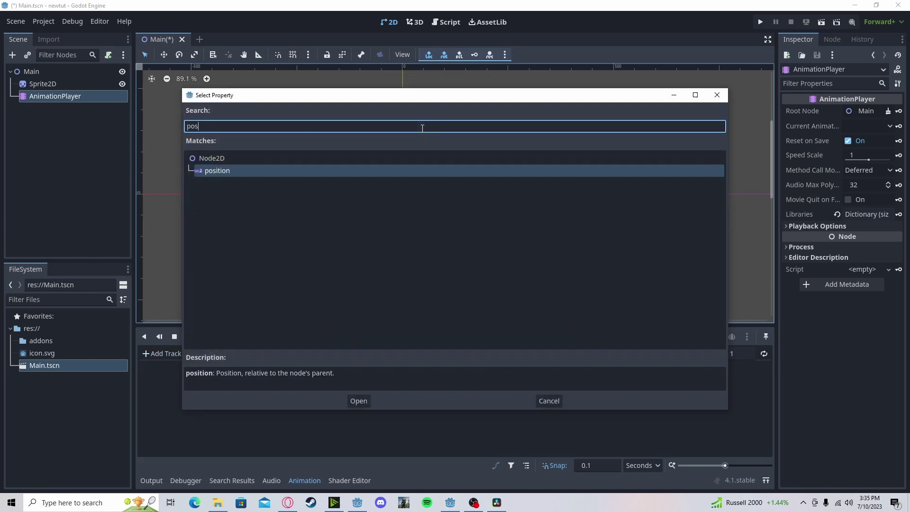
{"action": "key", "text": "Return"}
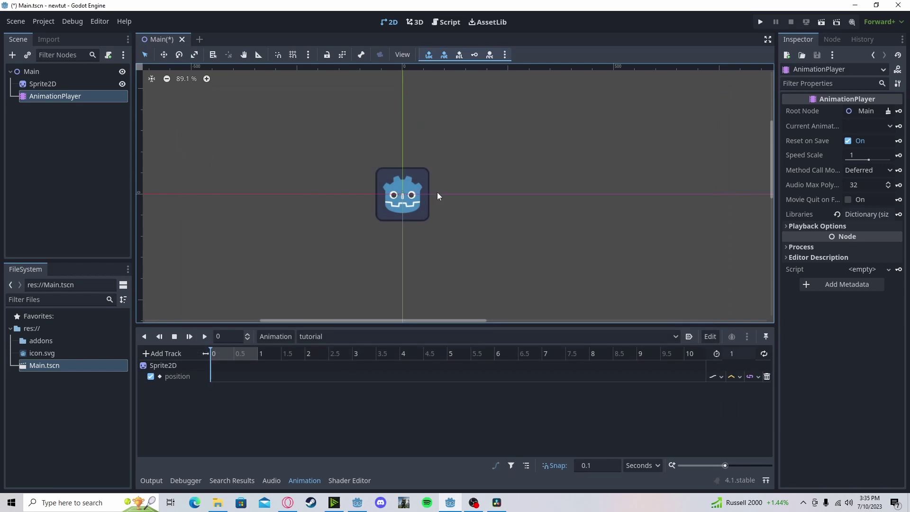
{"action": "scroll", "coordinate": [414, 188], "scroll_direction": "up", "scroll_amount": 1}
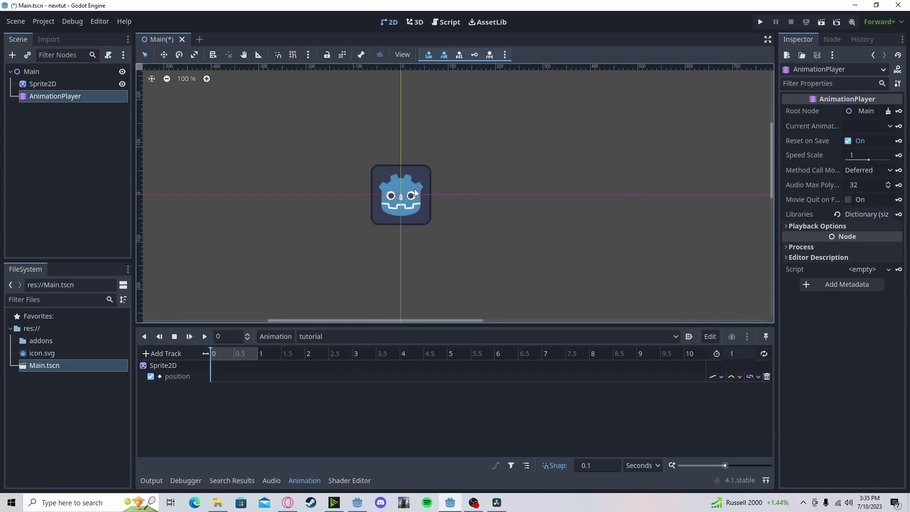
{"action": "right_click", "coordinate": [211, 375]}
{"action": "left_click", "coordinate": [223, 383]}
- Move the sprite to the upper right (509, -182), key it at 1 s, and preview
{"action": "left_click", "coordinate": [80, 83]}
{"action": "left_click", "coordinate": [168, 58]}
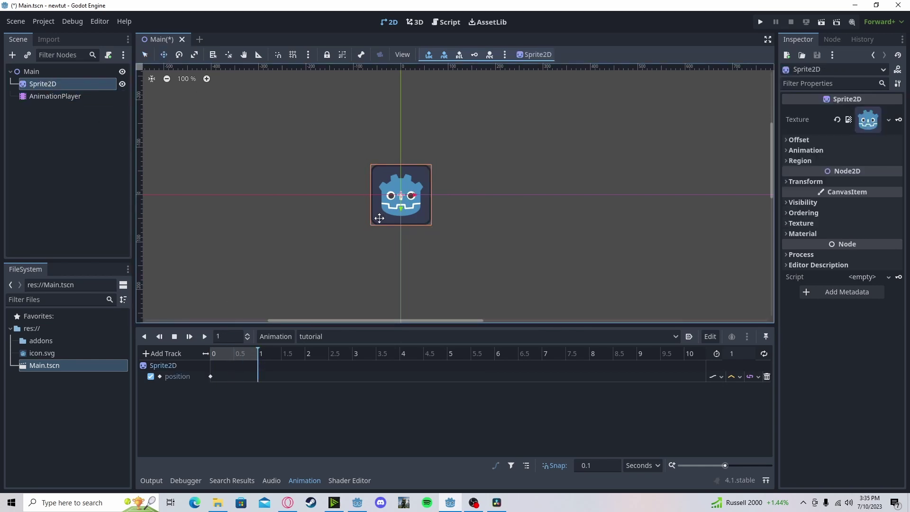
{"action": "left_click_drag", "start_coordinate": [378, 217], "coordinate": [619, 131]}
{"action": "right_click", "coordinate": [271, 375]}
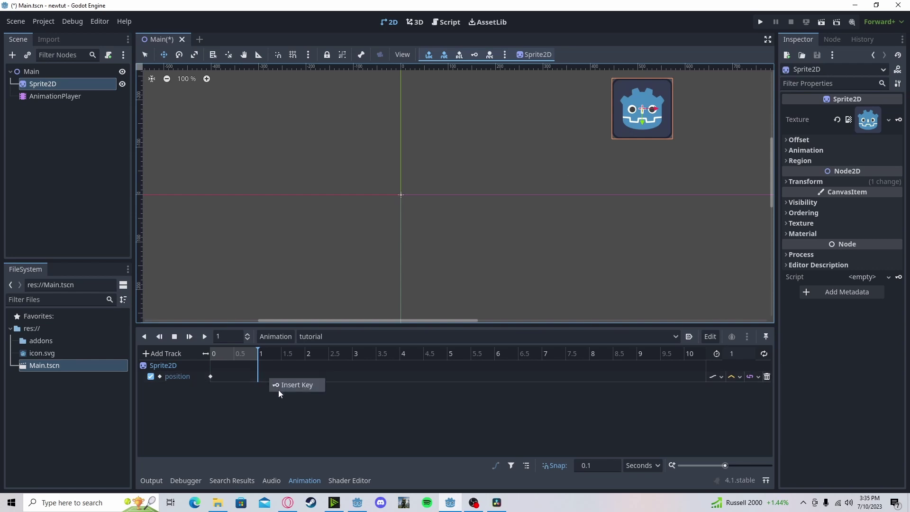
{"action": "left_click", "coordinate": [280, 387]}
{"action": "left_click", "coordinate": [263, 377]}
{"action": "left_click_drag", "start_coordinate": [261, 377], "coordinate": [258, 377]}
{"action": "key", "text": "shift+d"}
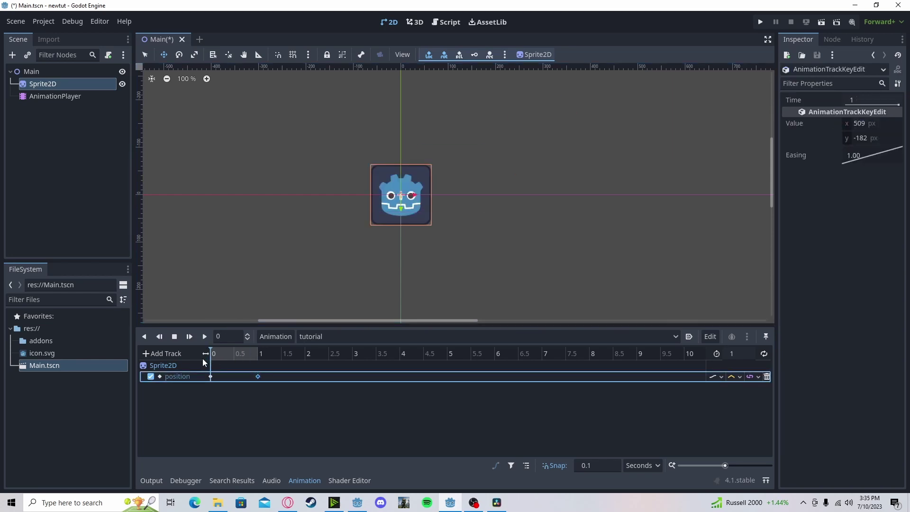
- Add a Sprite2D rotation property track to tutorial with a key at 0 s
{"action": "left_click", "coordinate": [157, 354]}
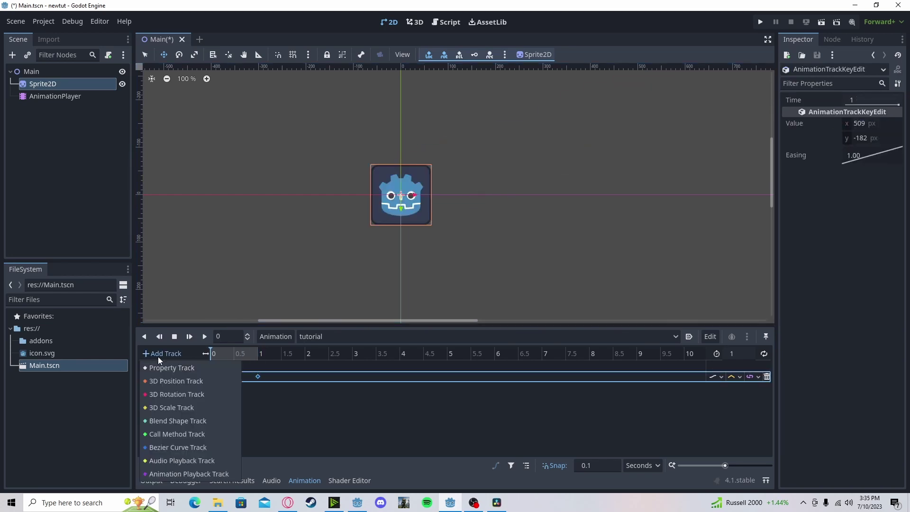
{"action": "left_click", "coordinate": [170, 364]}
{"action": "double_click", "coordinate": [410, 127]}
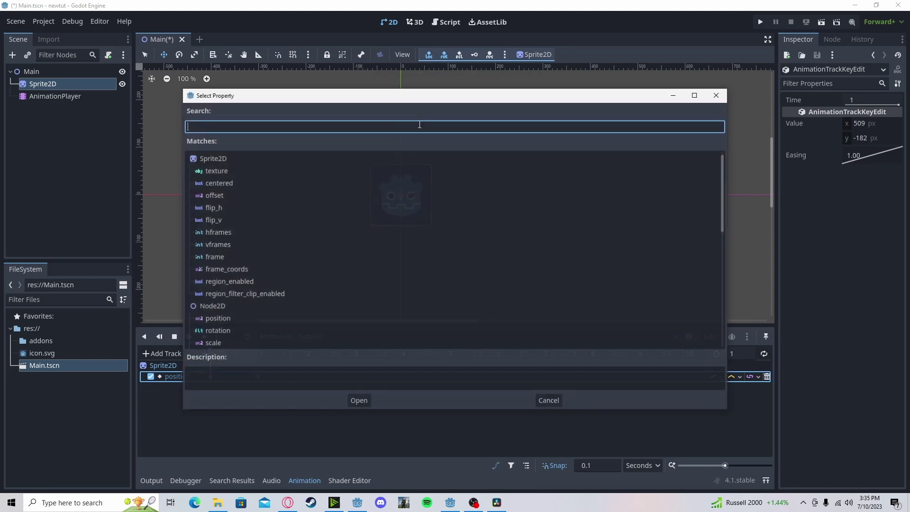
{"action": "type", "text": "rot"}
{"action": "key", "text": "Return"}
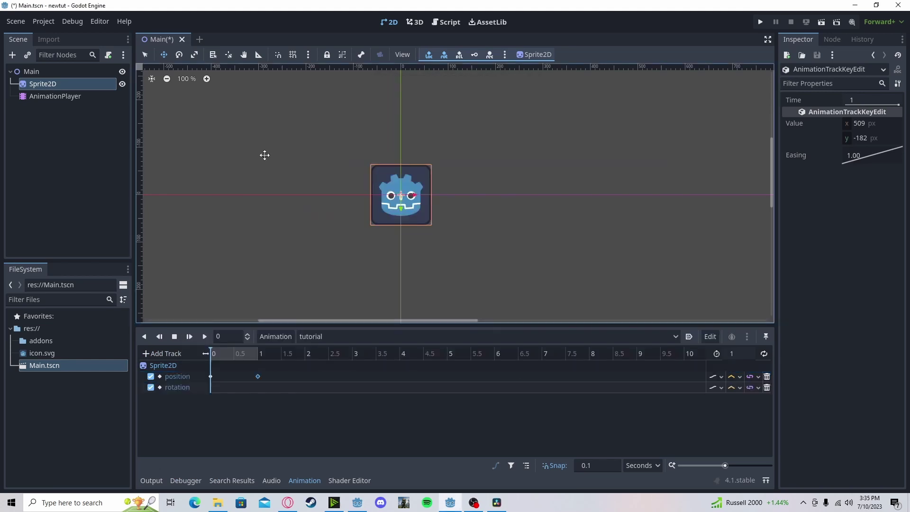
{"action": "right_click", "coordinate": [231, 391]}
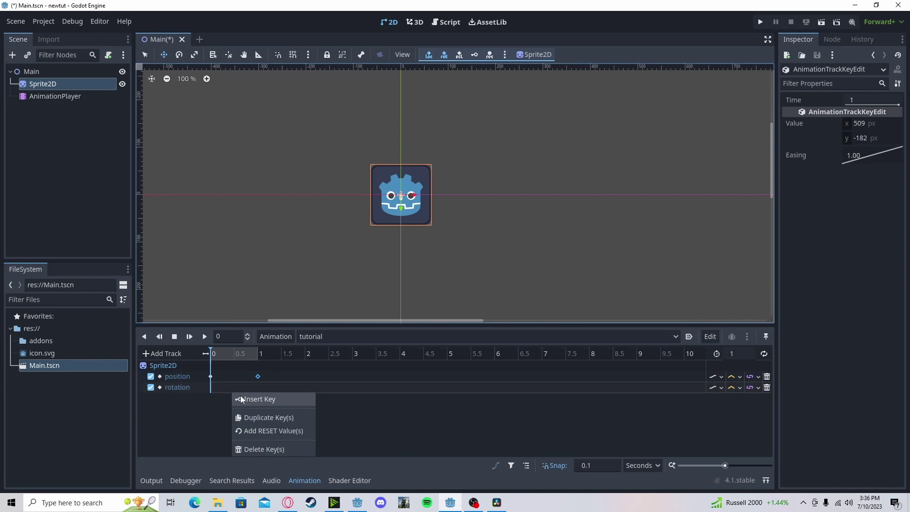
{"action": "left_click", "coordinate": [251, 401]}
{"action": "left_click", "coordinate": [218, 390]}
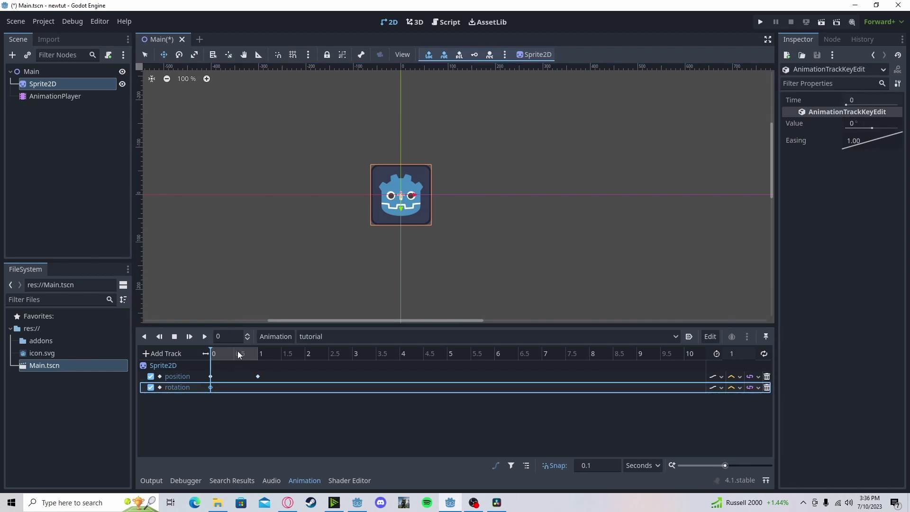
- Rotate the sprite to about 68.6°, key it at 1 s, then scrub back to 0
{"action": "left_click", "coordinate": [259, 354]}
{"action": "scroll", "coordinate": [563, 181], "scroll_direction": "down", "scroll_amount": 2}
{"action": "middle_click_drag", "start_coordinate": [563, 182], "coordinate": [449, 228]}
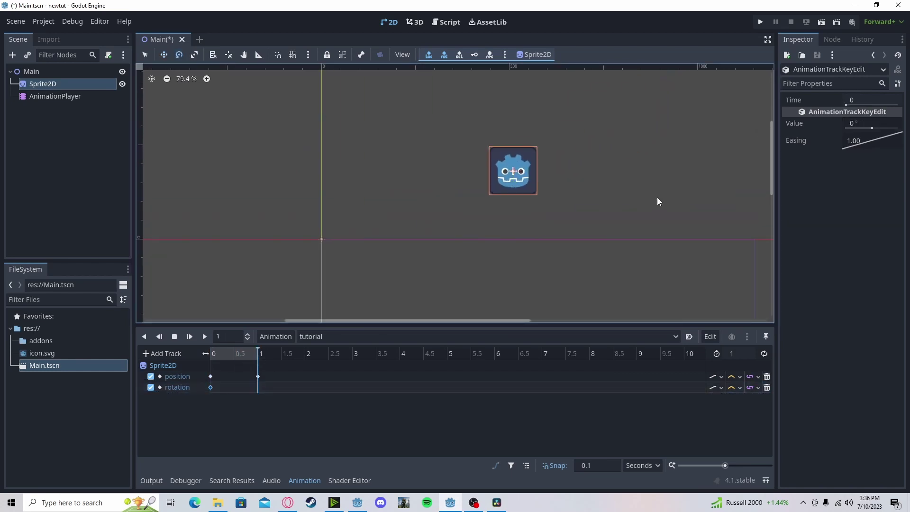
{"action": "left_click_drag", "start_coordinate": [542, 260], "coordinate": [320, 368]}
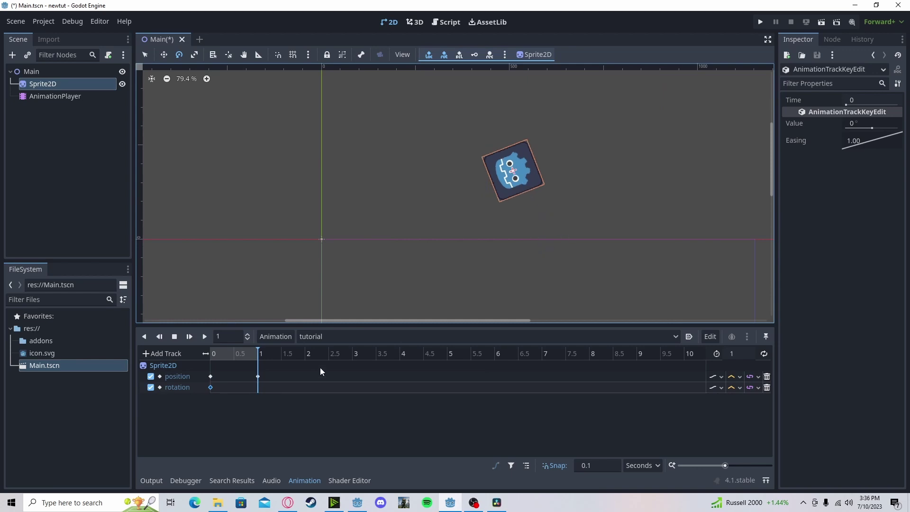
{"action": "right_click", "coordinate": [294, 393]}
{"action": "left_click", "coordinate": [307, 399]}
{"action": "left_click", "coordinate": [290, 387]}
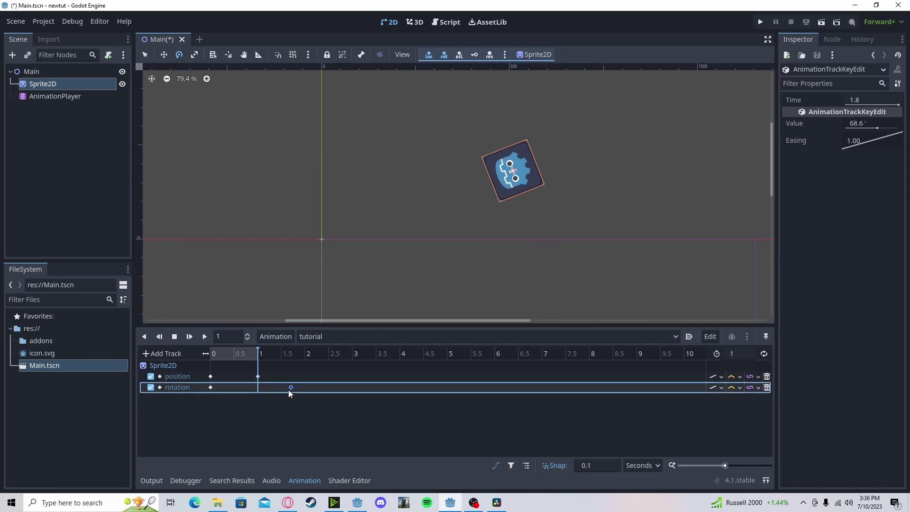
{"action": "left_click_drag", "start_coordinate": [259, 392], "coordinate": [254, 391]}
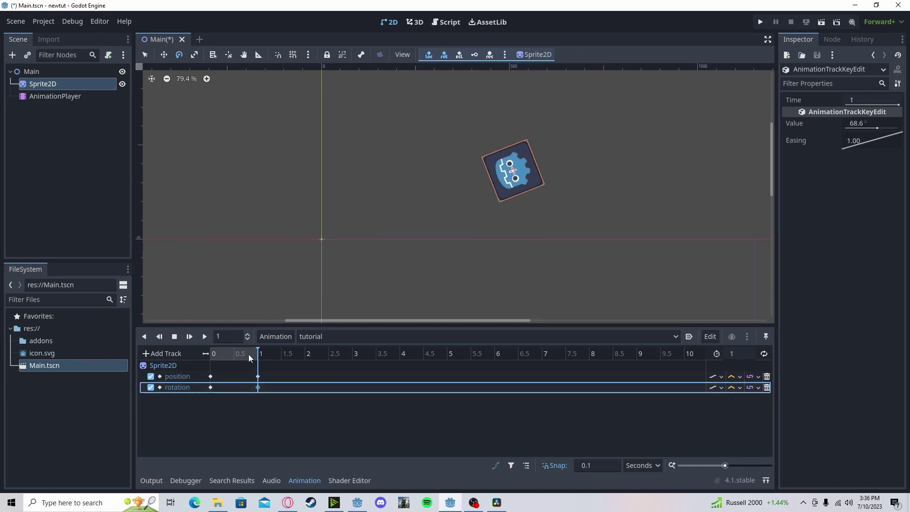
{"action": "left_click_drag", "start_coordinate": [248, 354], "coordinate": [210, 354]}
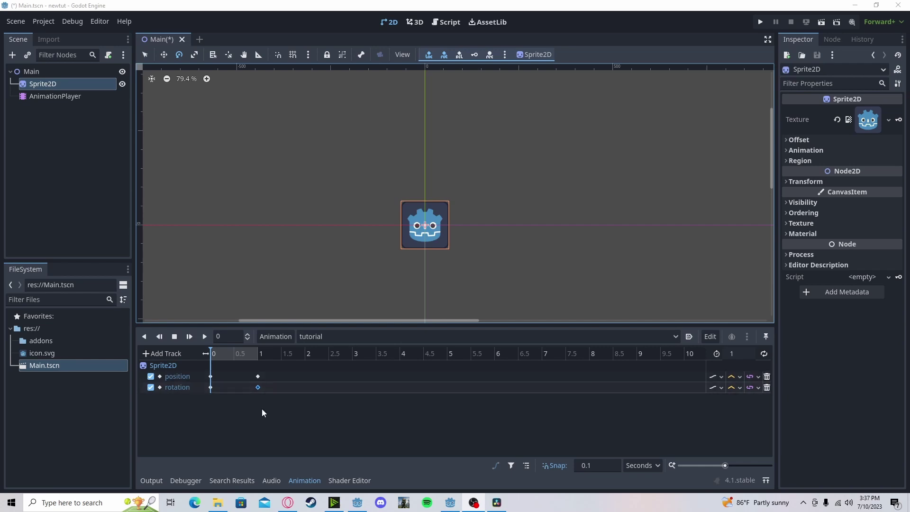
- Add a Sprite2D self_modulate track with a colour key at 0 s
{"action": "left_click", "coordinate": [148, 353]}
{"action": "left_click", "coordinate": [166, 368]}
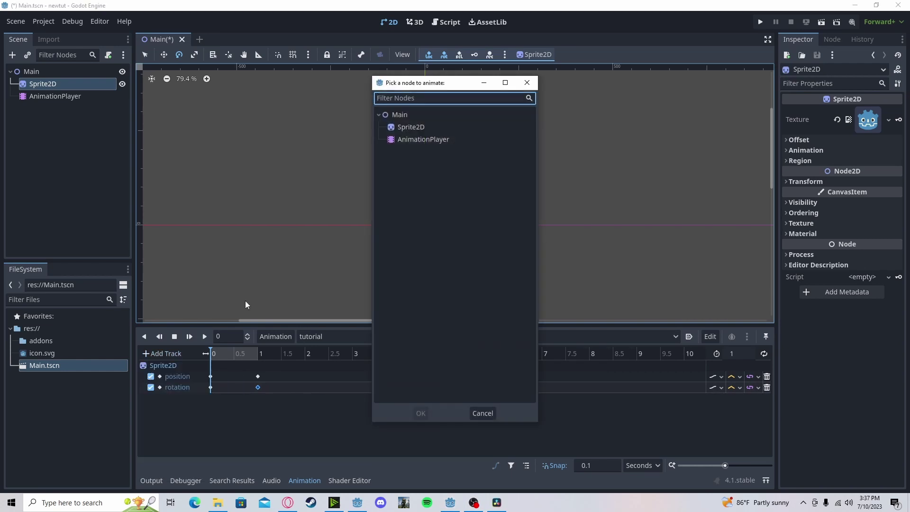
{"action": "double_click", "coordinate": [433, 125]}
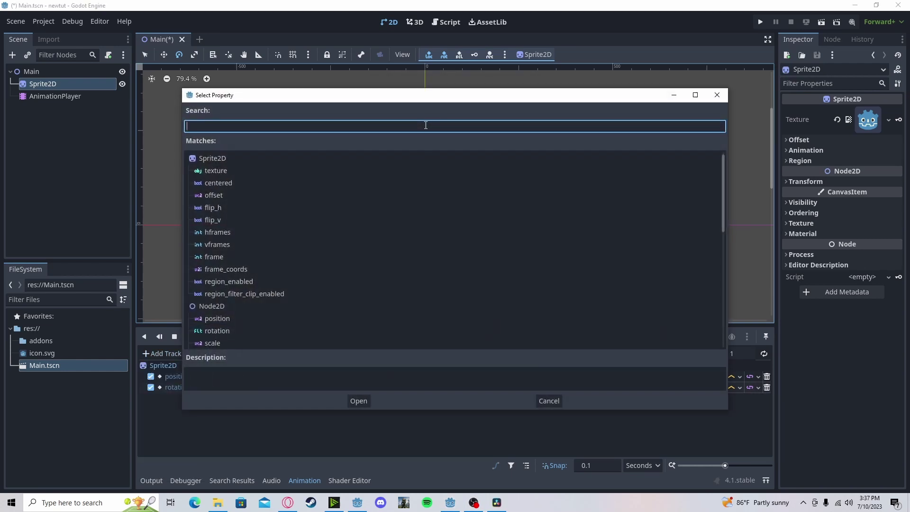
{"action": "type", "text": "modu"}
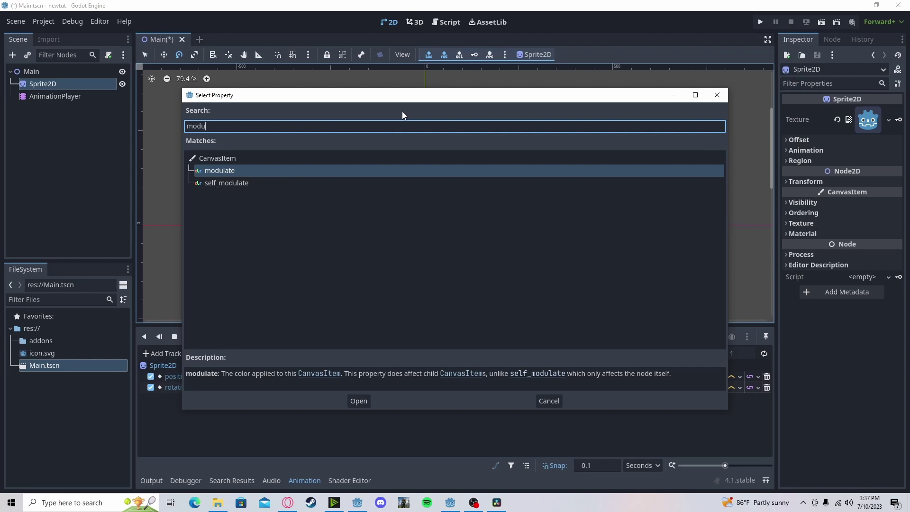
{"action": "double_click", "coordinate": [238, 183]}
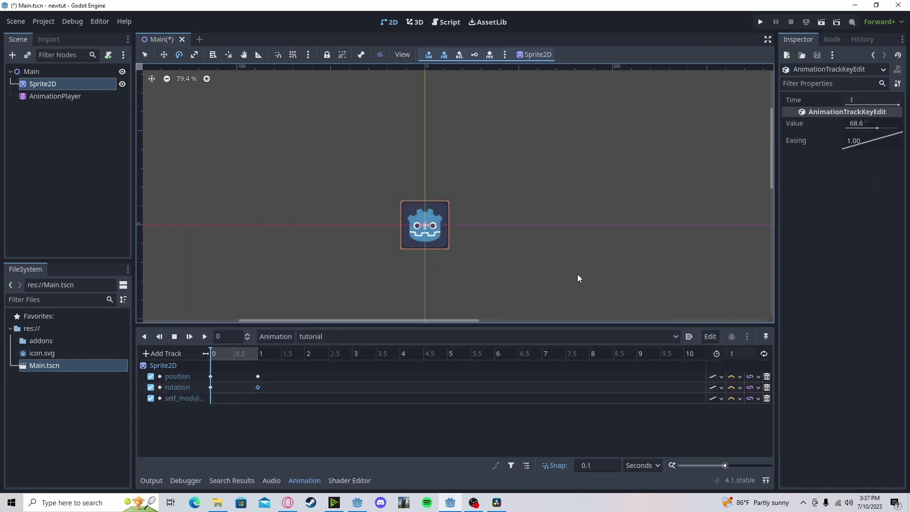
{"action": "right_click", "coordinate": [238, 402]}
{"action": "left_click", "coordinate": [260, 412]}
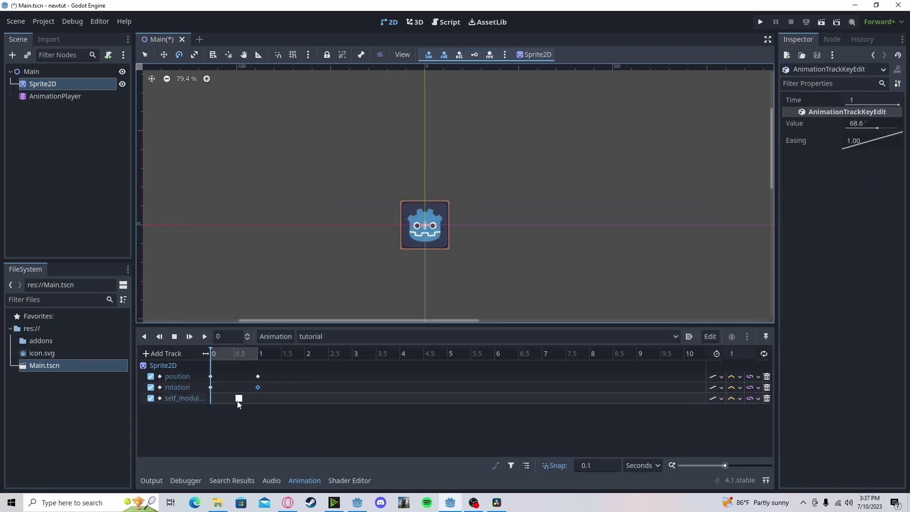
{"action": "left_click_drag", "start_coordinate": [238, 399], "coordinate": [212, 405]}
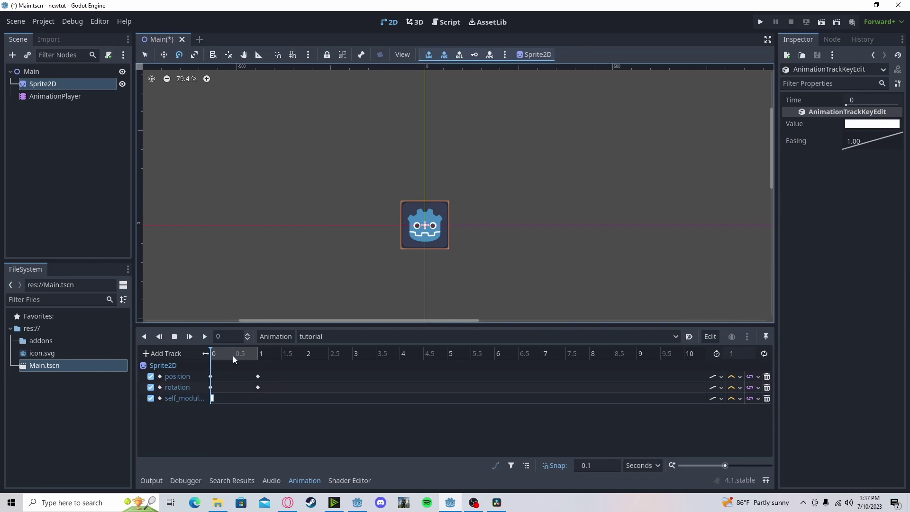
- Set the 0 s key's alpha to 0 (ffffff00) and add an opaque key at 1 s
{"action": "left_click", "coordinate": [262, 358]}
{"action": "left_click", "coordinate": [863, 125]}
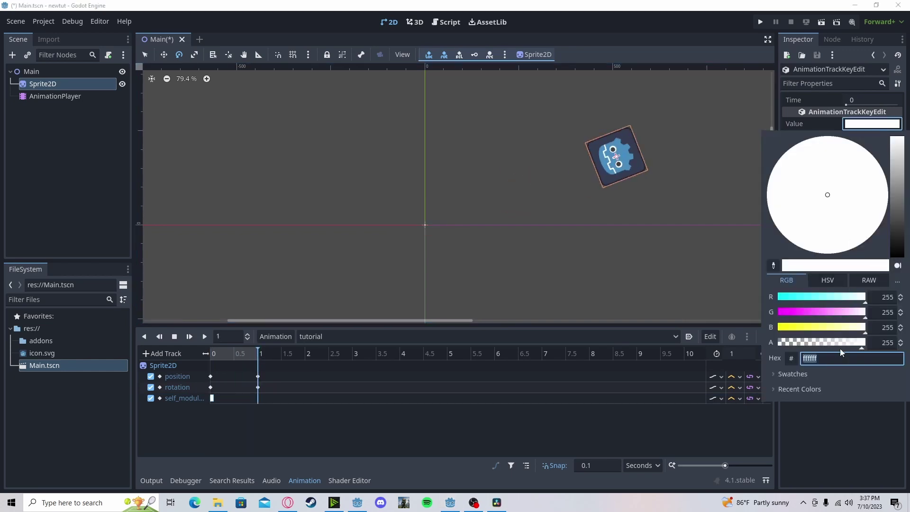
{"action": "left_click_drag", "start_coordinate": [851, 347], "coordinate": [748, 355]}
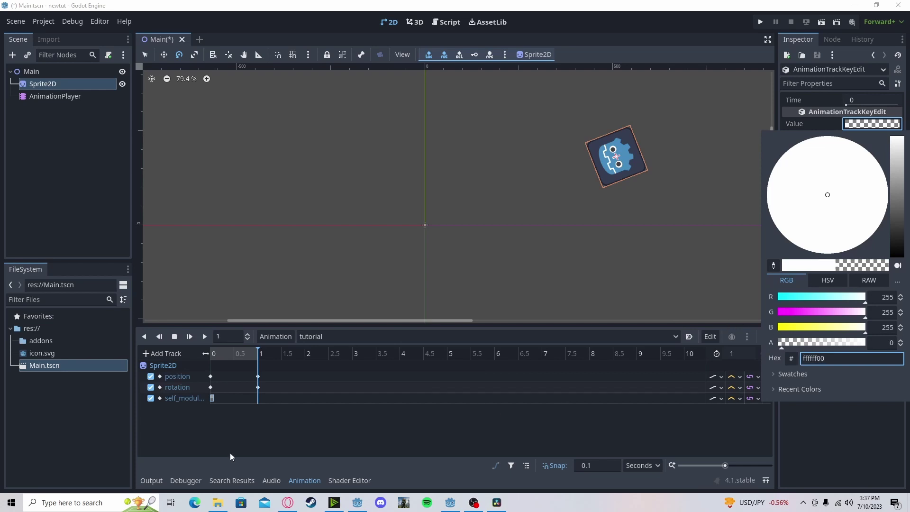
{"action": "left_click", "coordinate": [261, 401]}
{"action": "right_click", "coordinate": [259, 398]}
{"action": "left_click", "coordinate": [265, 403]}
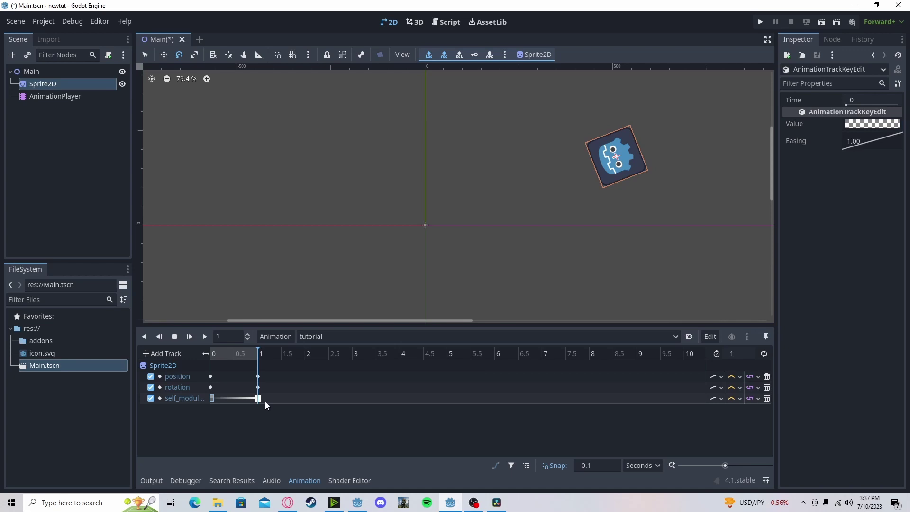
{"action": "mouse_move", "coordinate": [254, 354]}
{"action": "left_mouse_down"}
{"action": "mouse_move", "coordinate": [188, 354]}
{"action": "mouse_move", "coordinate": [260, 346]}
{"action": "mouse_move", "coordinate": [197, 352]}
{"action": "mouse_move", "coordinate": [245, 350]}
{"action": "left_mouse_up"}
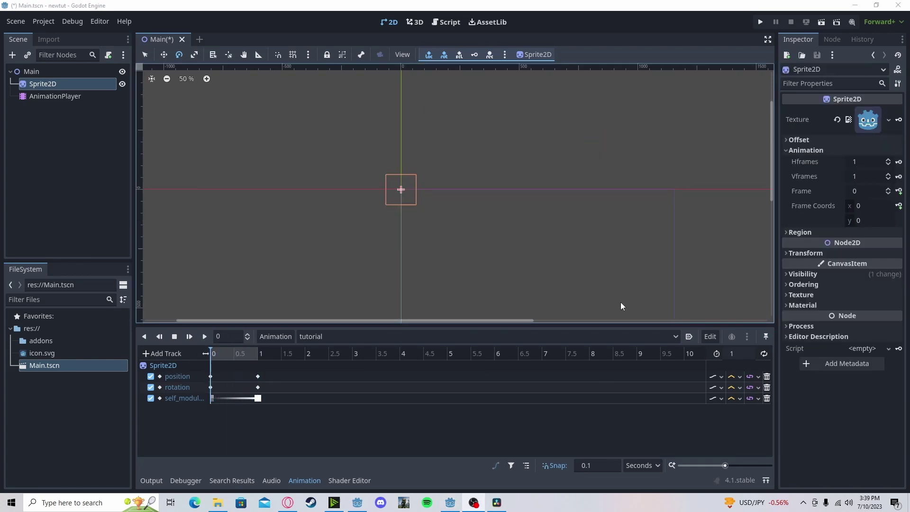
- Turn on looping for tutorial and test playback at a 0.1 speed scale
{"action": "left_click", "coordinate": [763, 356]}
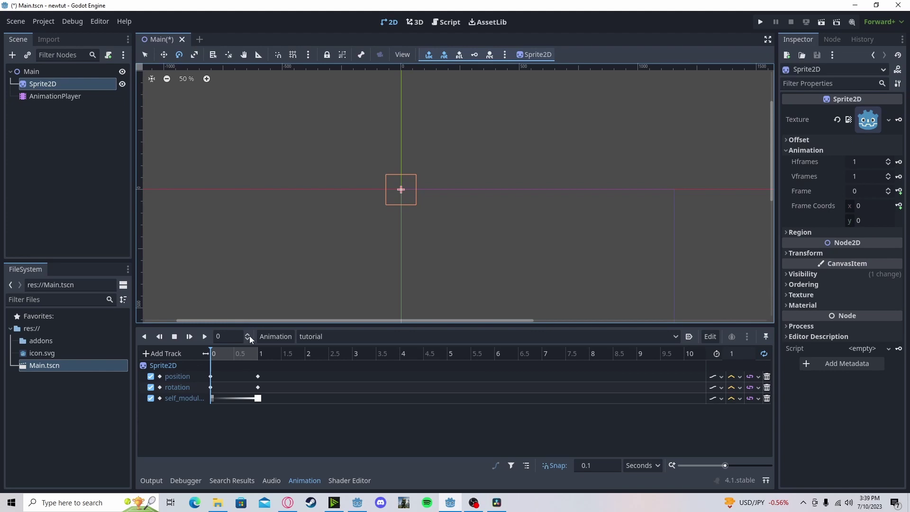
{"action": "left_click", "coordinate": [205, 336]}
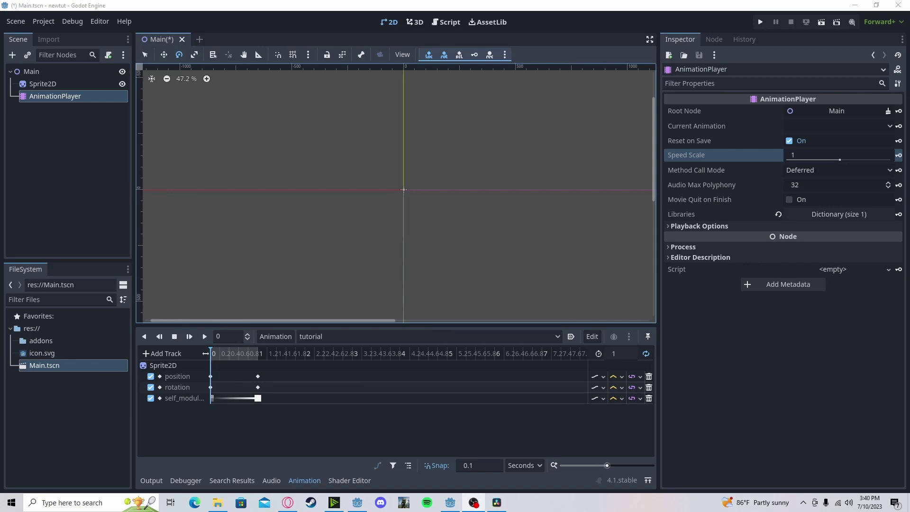
{"action": "left_click", "coordinate": [800, 157]}
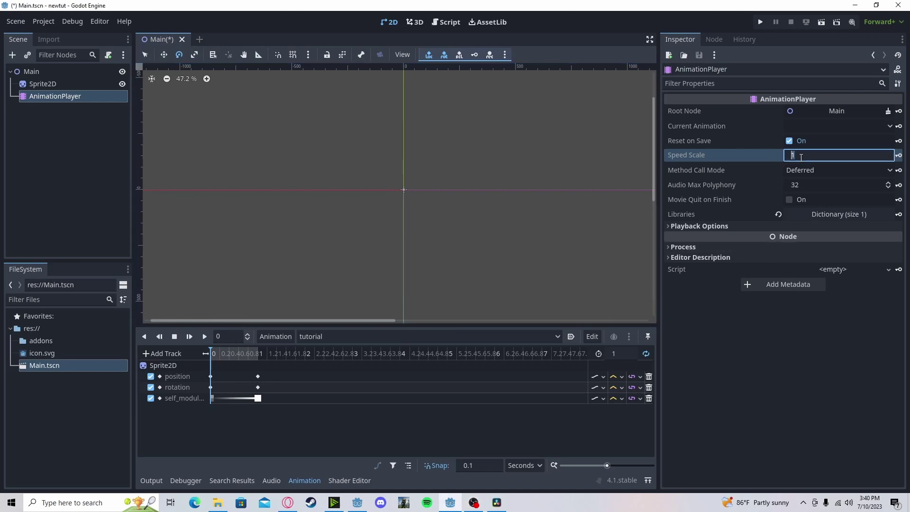
{"action": "type", "text": "0.1"}
{"action": "key", "text": "Return"}
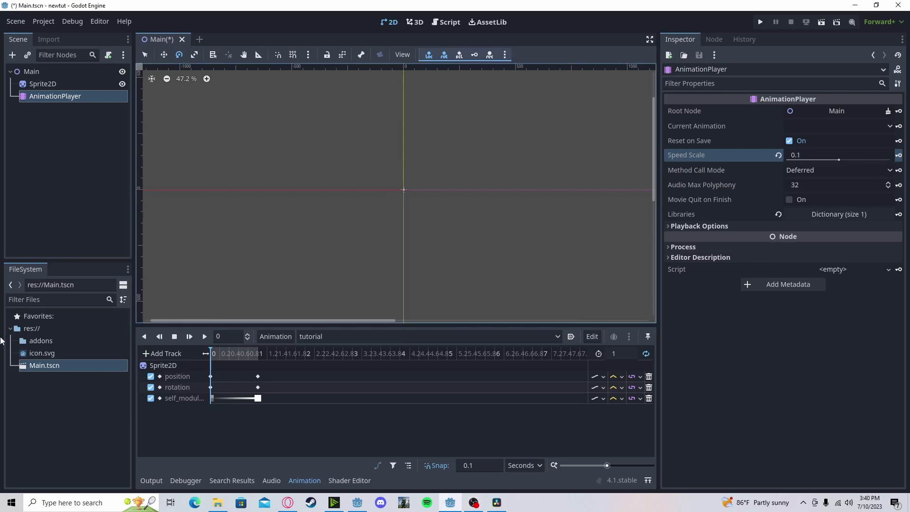
{"action": "left_click", "coordinate": [204, 336]}
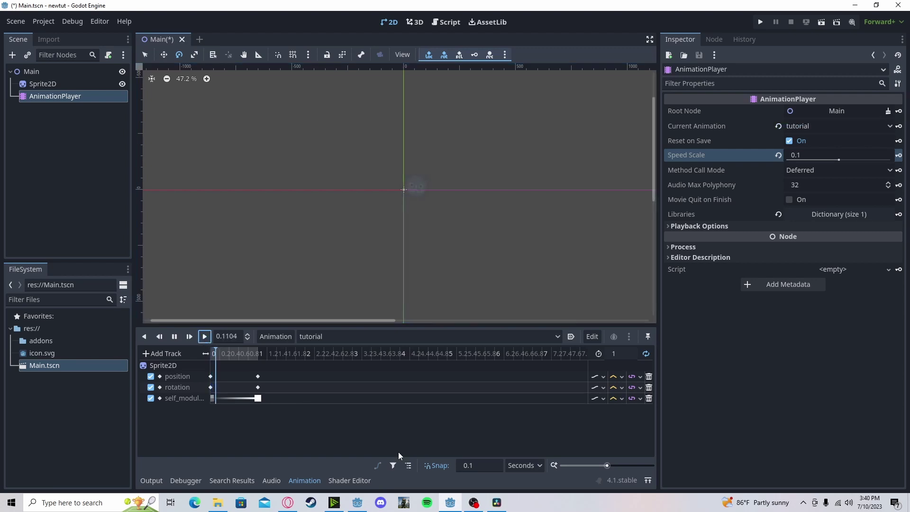
{"action": "left_click", "coordinate": [175, 337]}
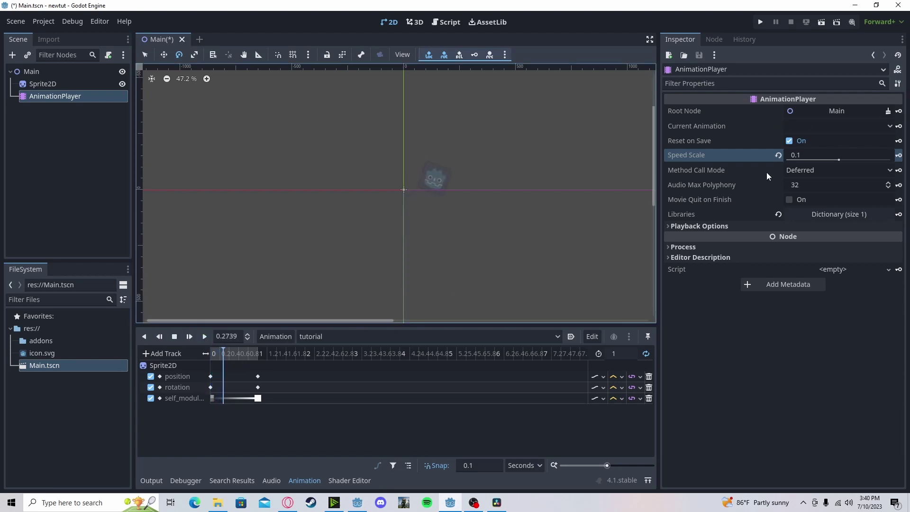
- Set the AnimationPlayer's Speed Scale to 2 and play the animation again
{"action": "left_click", "coordinate": [806, 155]}
{"action": "type", "text": "2"}
{"action": "key", "text": "Return"}
{"action": "left_click", "coordinate": [206, 337]}
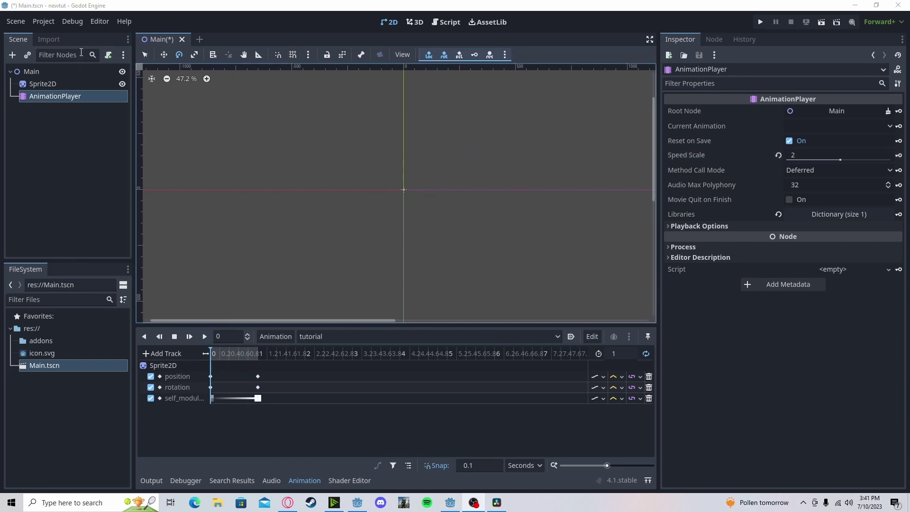
- Attach a new AnimationPlayer.gd script and revert Speed Scale to 1
{"action": "left_click", "coordinate": [108, 55]}
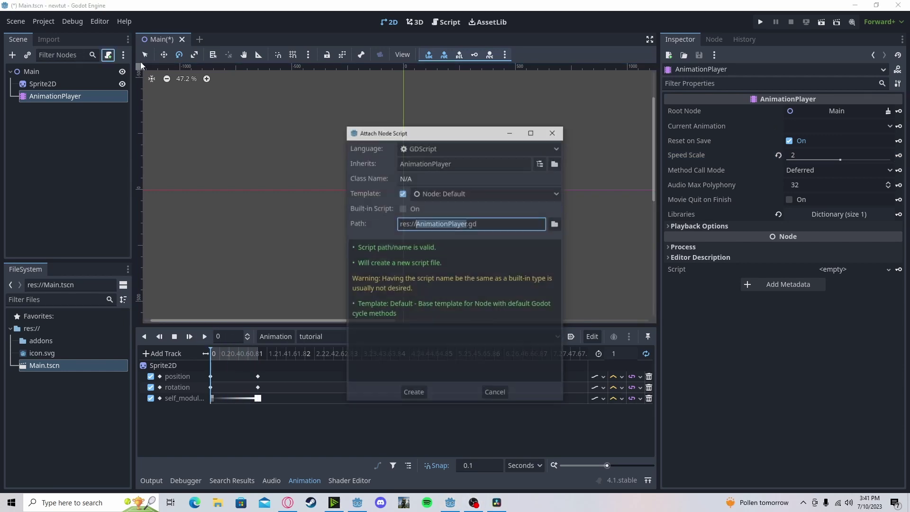
{"action": "left_click", "coordinate": [417, 395]}
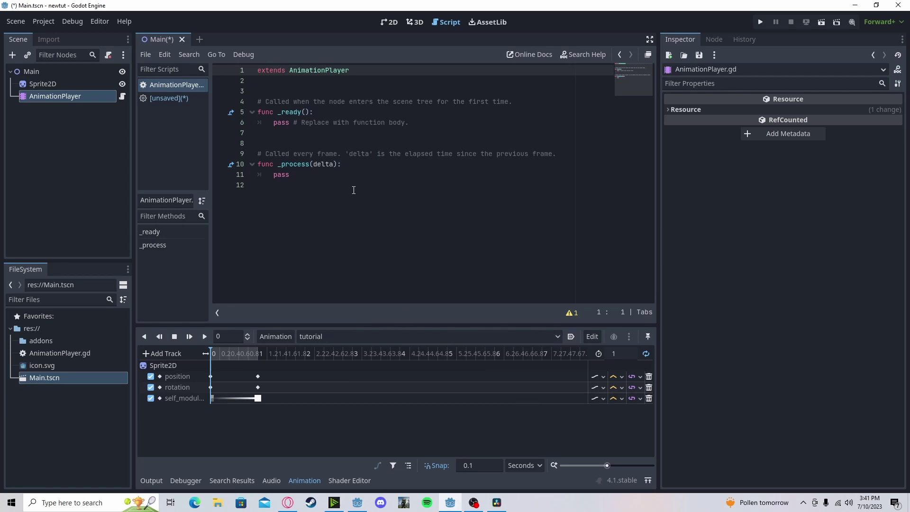
{"action": "left_click", "coordinate": [43, 96]}
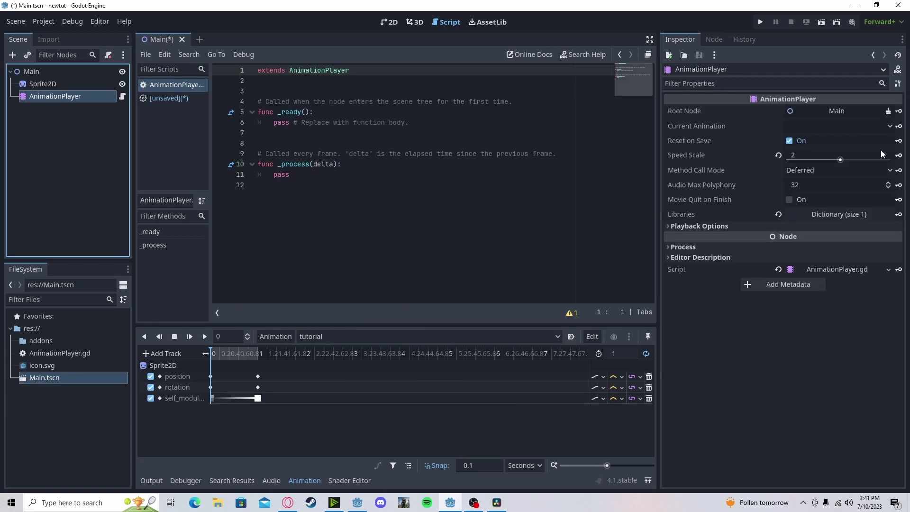
{"action": "left_click", "coordinate": [780, 156]}
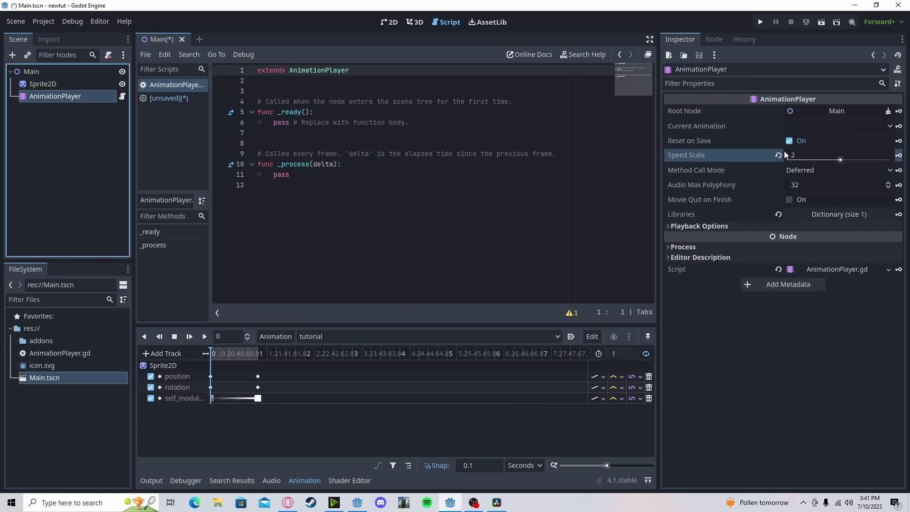
- Replace 'pass' in _ready() with speed_scale = 0.5
{"action": "left_click_drag", "start_coordinate": [273, 122], "coordinate": [415, 131]}
{"action": "left_click", "coordinate": [413, 124]}
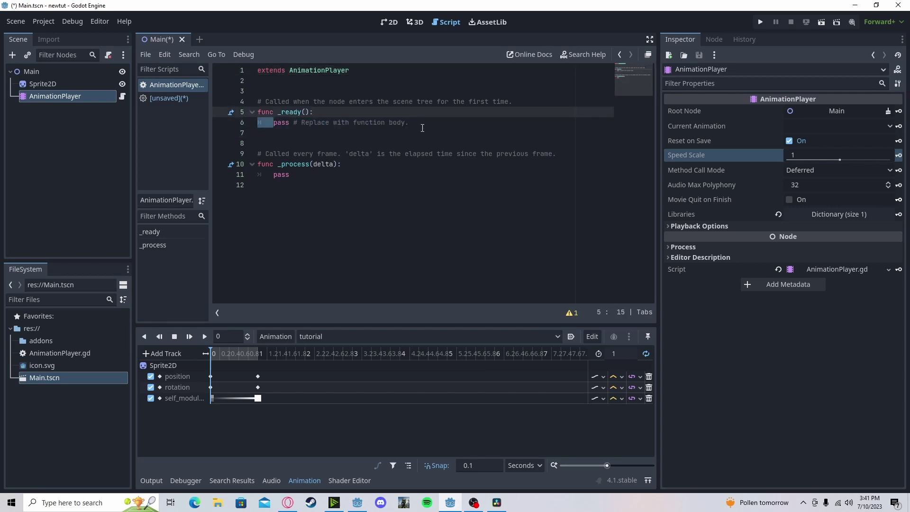
{"action": "left_click", "coordinate": [273, 135]}
{"action": "triple_click", "coordinate": [274, 123]}
{"action": "key", "text": "BackSpace"}
{"action": "type", "text": "speed"}
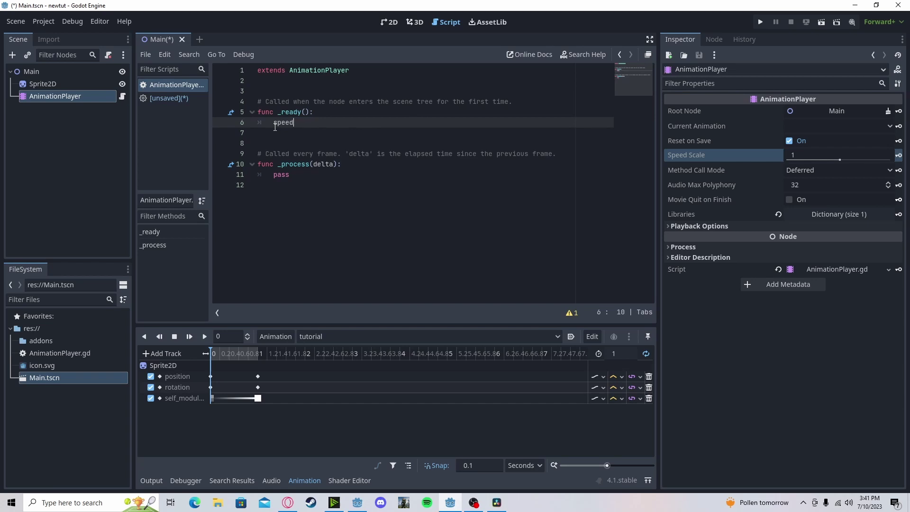
{"action": "type", "text": "_sca"}
{"action": "key", "text": "Return"}
{"action": "type", "text": "= "}
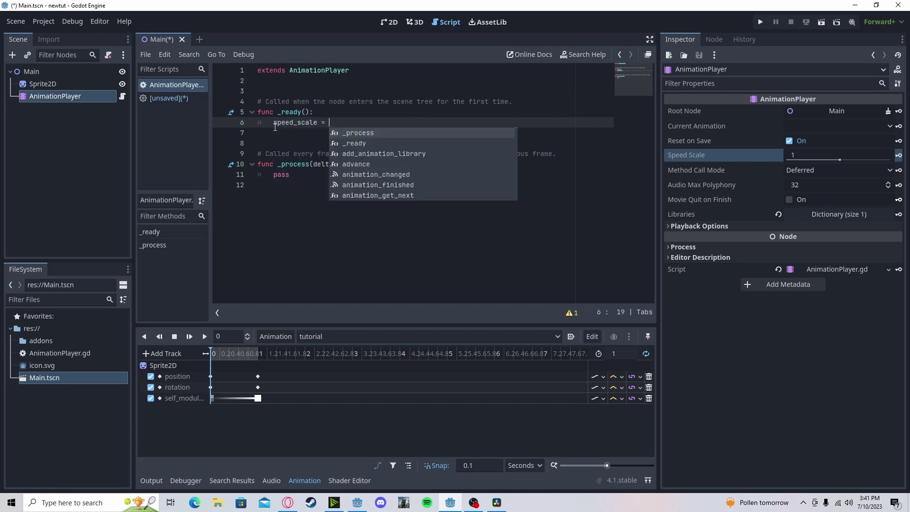
{"action": "type", "text": ".5"}
{"action": "key", "text": "BackSpace"}
{"action": "key", "text": "BackSpace"}
{"action": "type", "text": "0.5"}
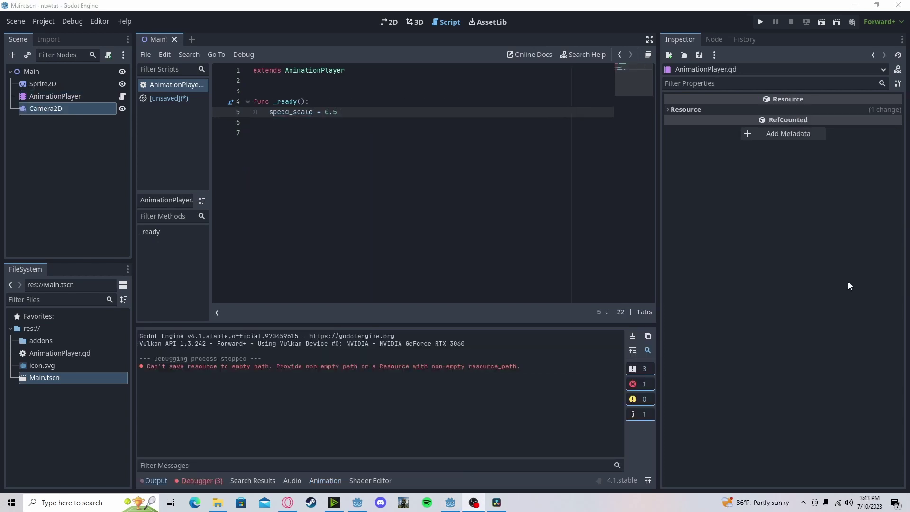
- Add play("tutorial") on a new line in _ready() and run the current scene
{"action": "left_click", "coordinate": [378, 114]}
{"action": "key", "text": "Return"}
{"action": "type", "text": "play("}
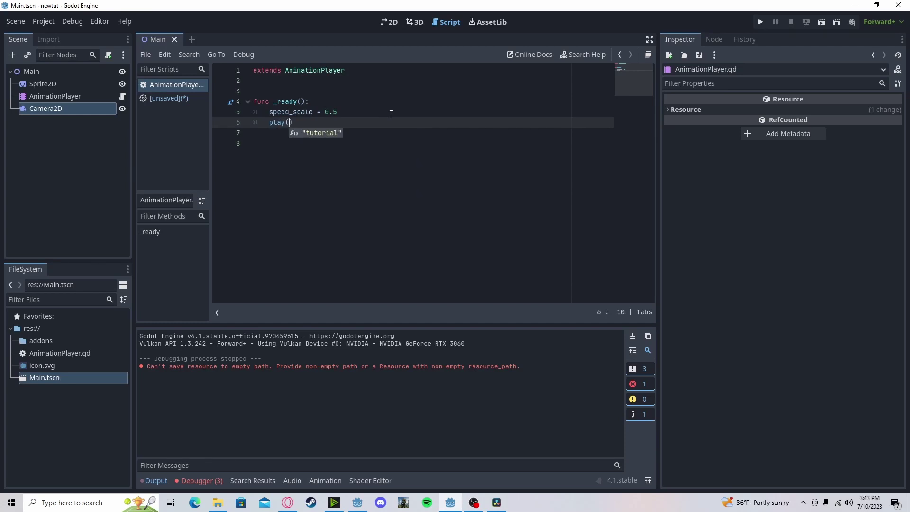
{"action": "left_click", "coordinate": [322, 133]}
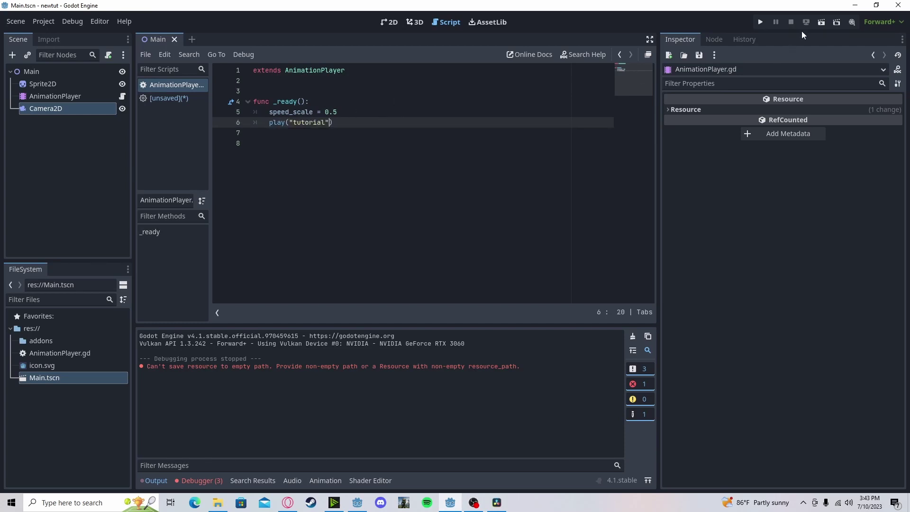
{"action": "left_click", "coordinate": [821, 23]}
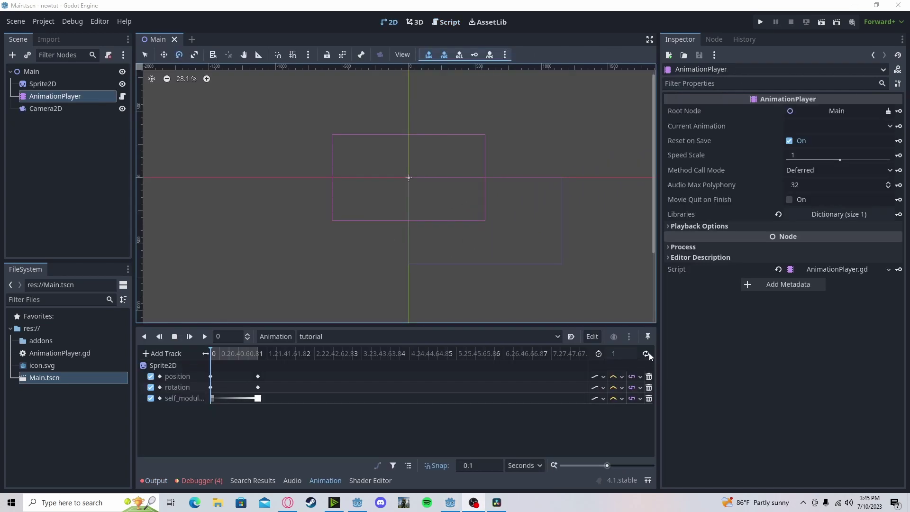
- Connect animation_finished to a new handler and start replacing its pass with print("Finished!")
{"action": "left_click", "coordinate": [710, 41]}
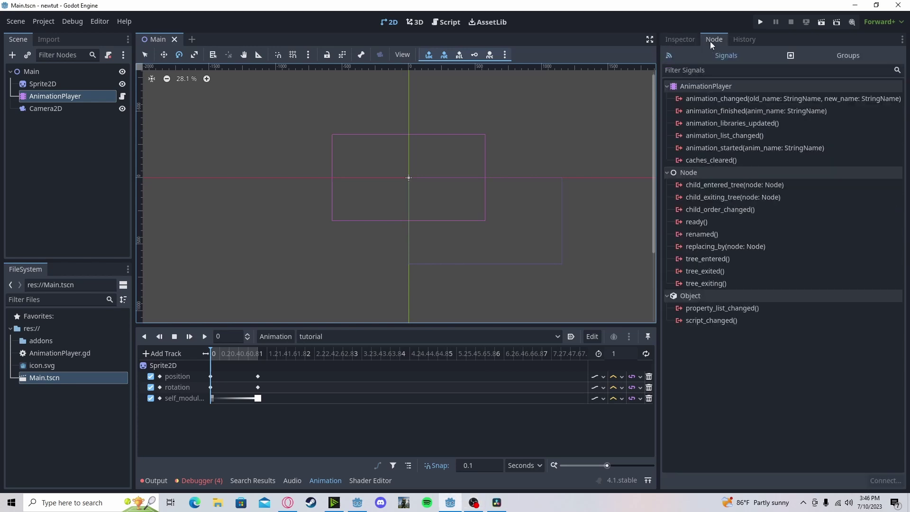
{"action": "double_click", "coordinate": [708, 112]}
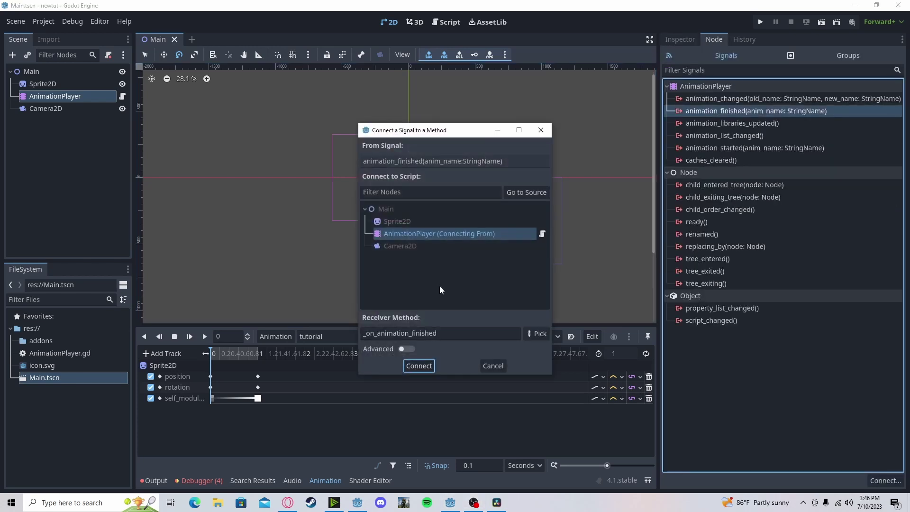
{"action": "left_click", "coordinate": [414, 366]}
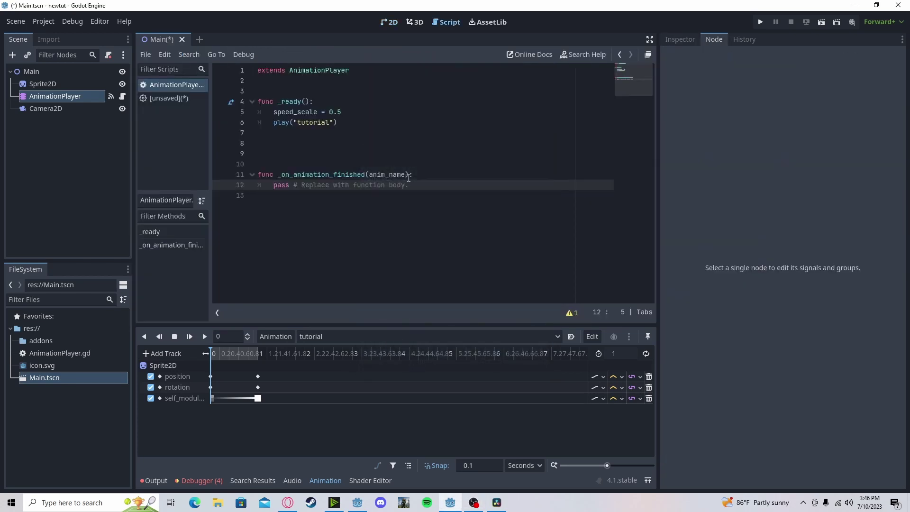
{"action": "left_click_drag", "start_coordinate": [425, 187], "coordinate": [276, 191]}
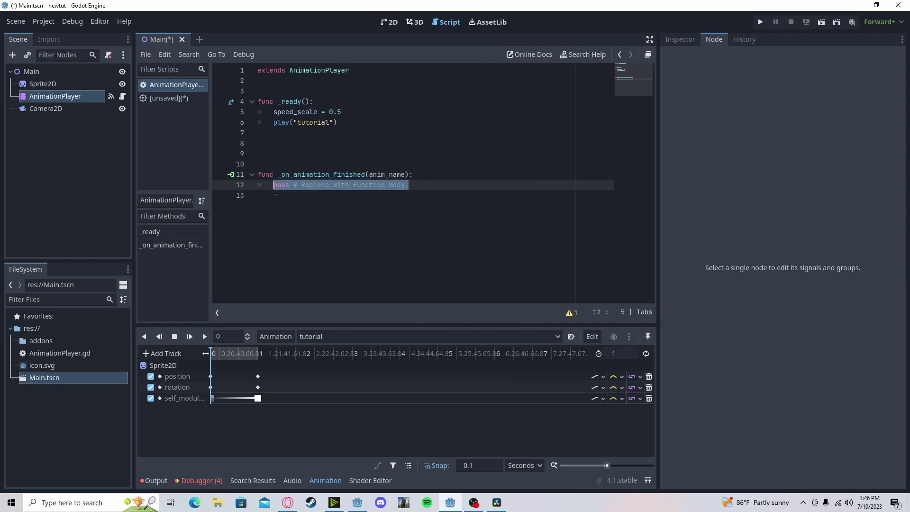
{"action": "key", "text": "BackSpace"}
{"action": "type", "text": "print("}
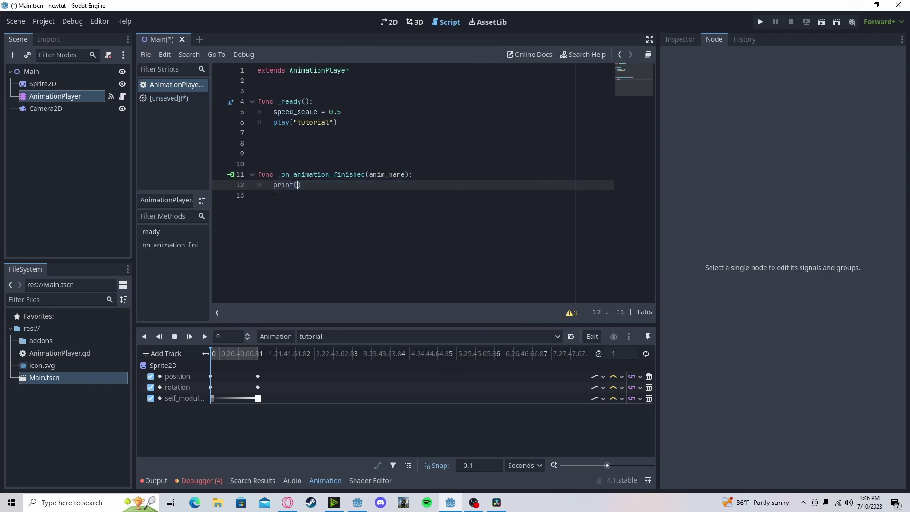
{"action": "type", "text": "\"Finis"}
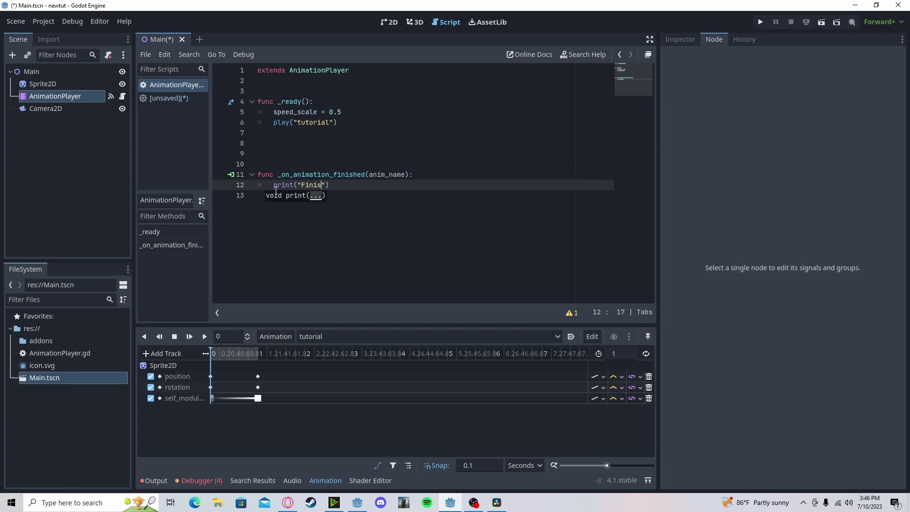
{"action": "type", "text": "hed!"}
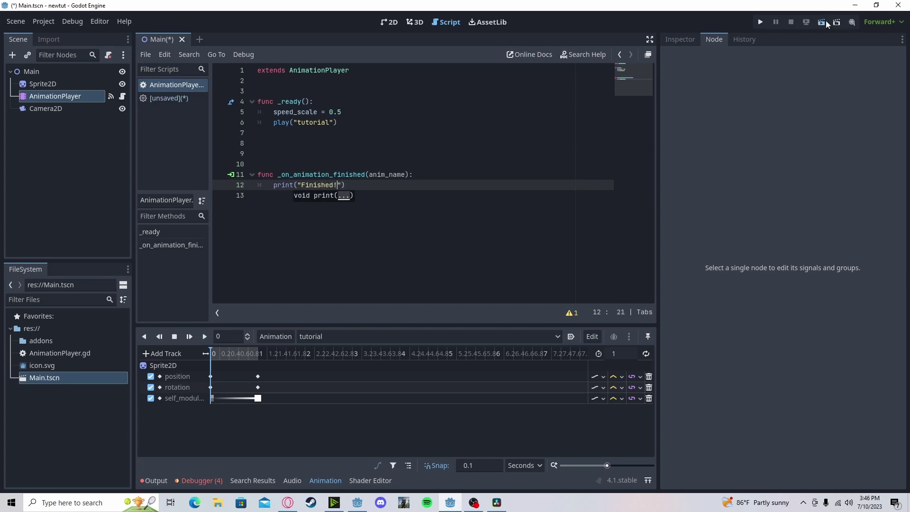
- Run the scene, check Finished! appears in Output, then stop the game
{"action": "left_click", "coordinate": [826, 22]}
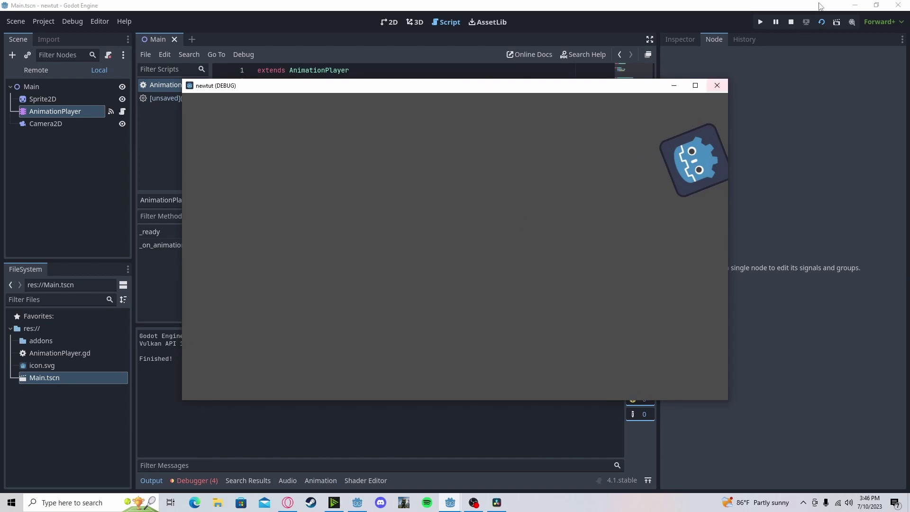
{"action": "left_click", "coordinate": [792, 23]}
{"action": "left_click", "coordinate": [404, 187]}
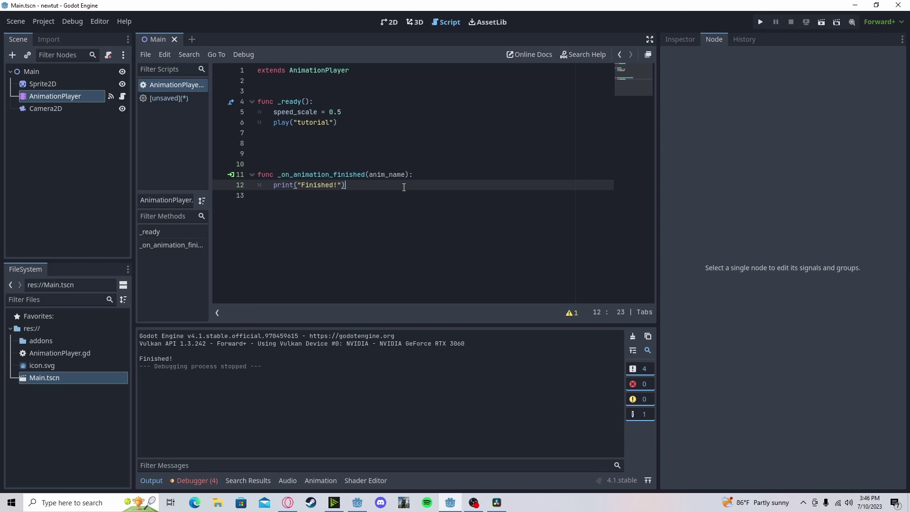
- Add play("tutorial") to _on_animation_finished, save the script, and run the scene to watch it repeat
{"action": "type", "text": "play"}
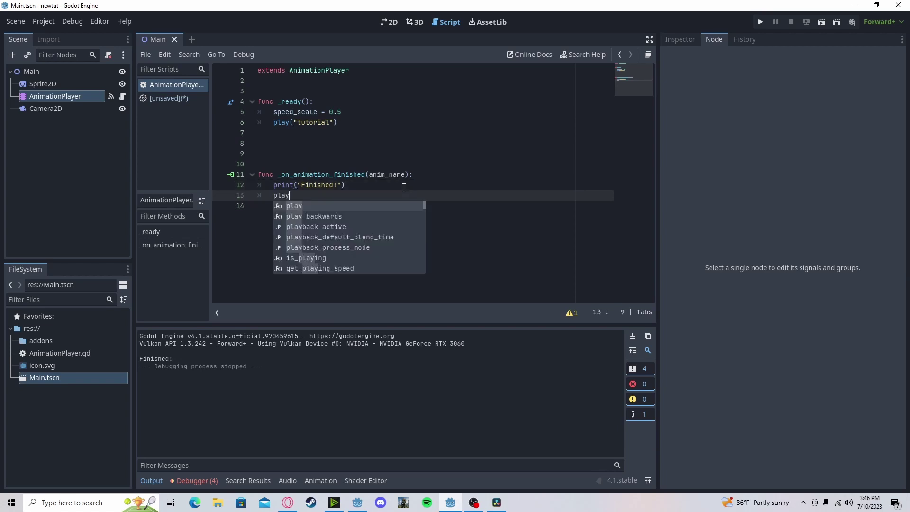
{"action": "key", "text": "Return"}
{"action": "type", "text": "\""}
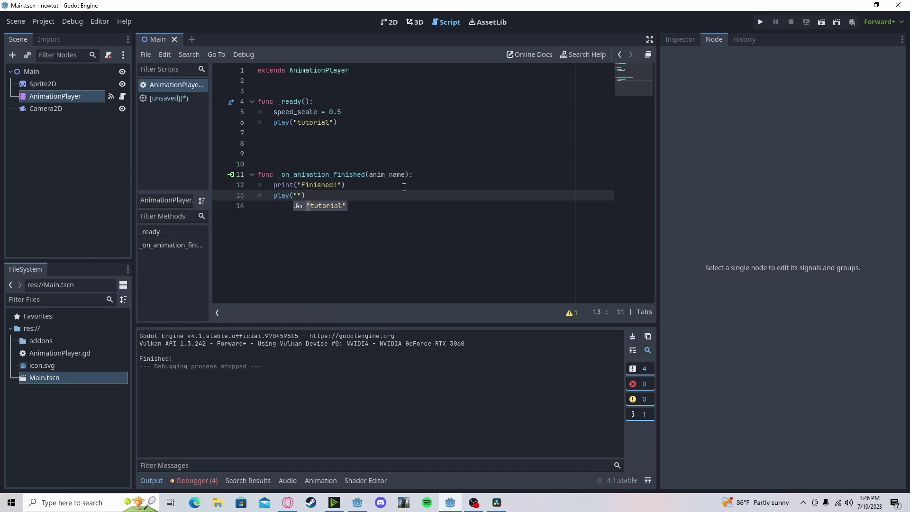
{"action": "key", "text": "Return"}
{"action": "key", "text": "ctrl+s"}
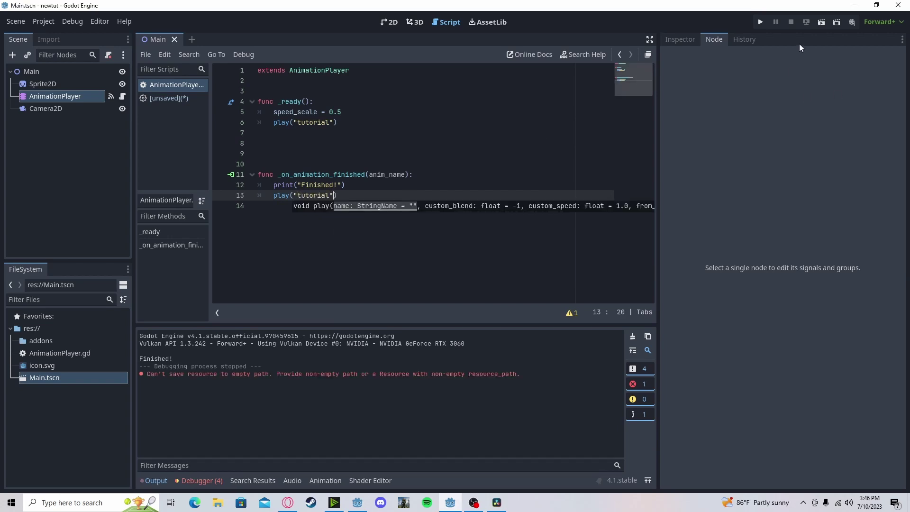
{"action": "left_click", "coordinate": [822, 22]}
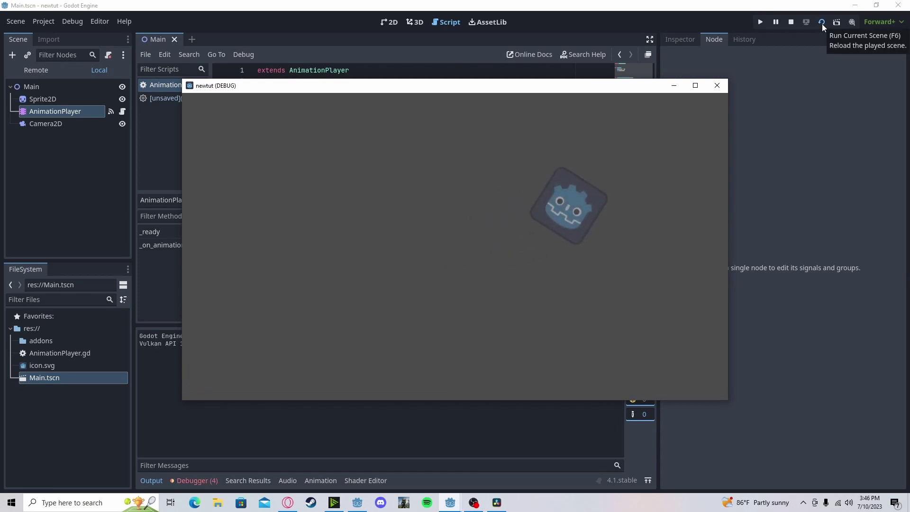